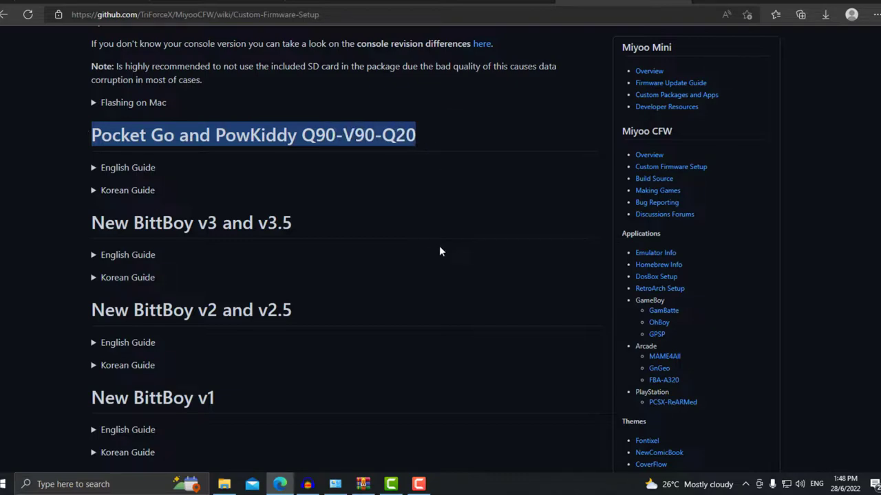
Return to the MiyooCFW repository page and view the Miyoo (2nd Gen) page for the Miyoo Mini.
{"action": "left_click_drag", "start_coordinate": [82, 222], "coordinate": [233, 227]}
{"action": "key", "text": "alt+Left"}
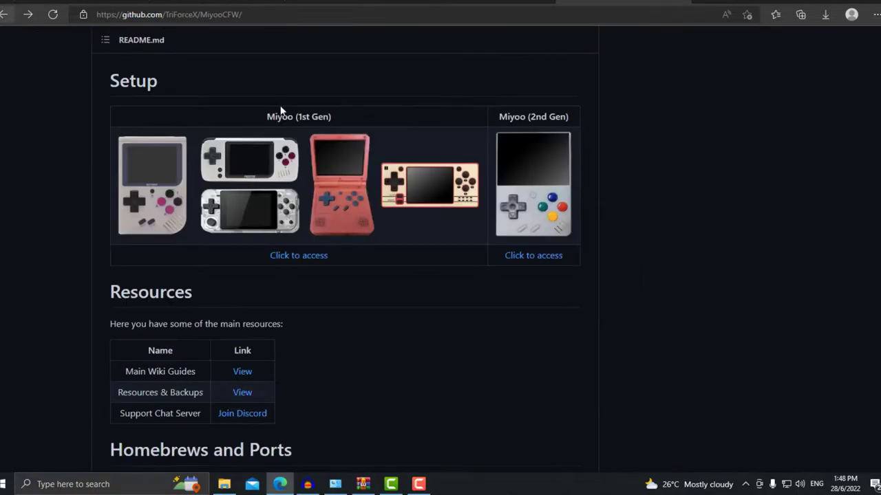
{"action": "left_click", "coordinate": [530, 187]}
{"action": "scroll", "coordinate": [540, 206], "scroll_direction": "down", "scroll_amount": 1}
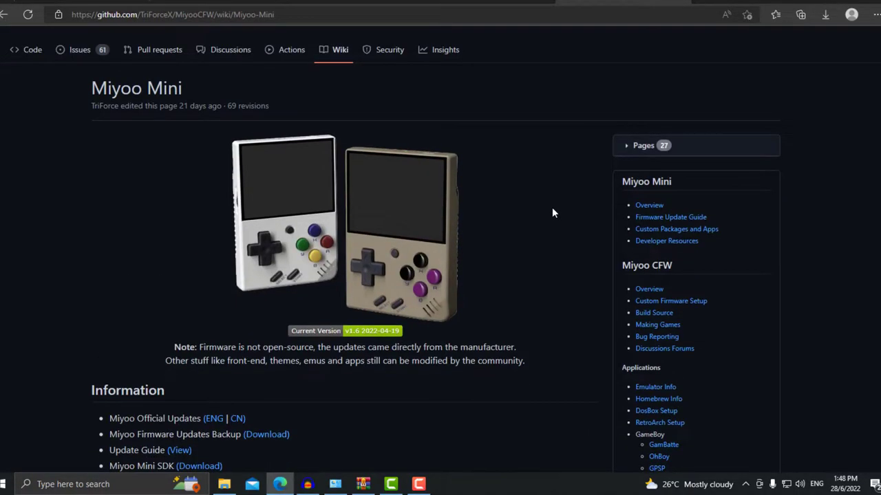
{"action": "scroll", "coordinate": [552, 210], "scroll_direction": "down", "scroll_amount": 1}
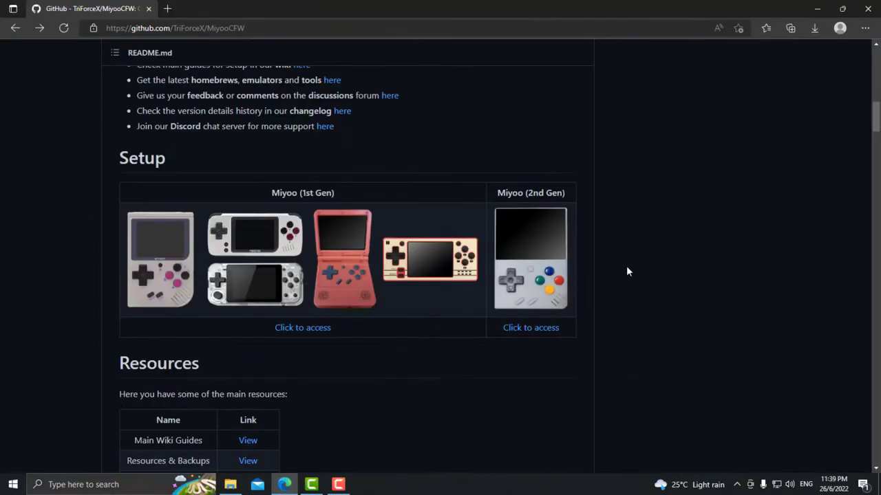
Open the Miyoo (1st Gen) custom firmware setup and expand the English Guide for Pocket Go and PowKiddy Q90-V90-Q20.
{"action": "scroll", "coordinate": [619, 292], "scroll_direction": "down", "scroll_amount": 1}
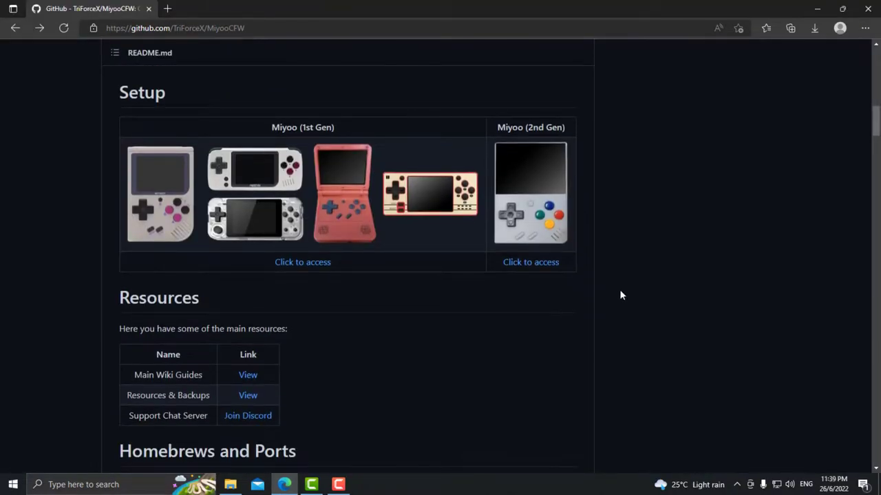
{"action": "scroll", "coordinate": [619, 292], "scroll_direction": "up", "scroll_amount": 1}
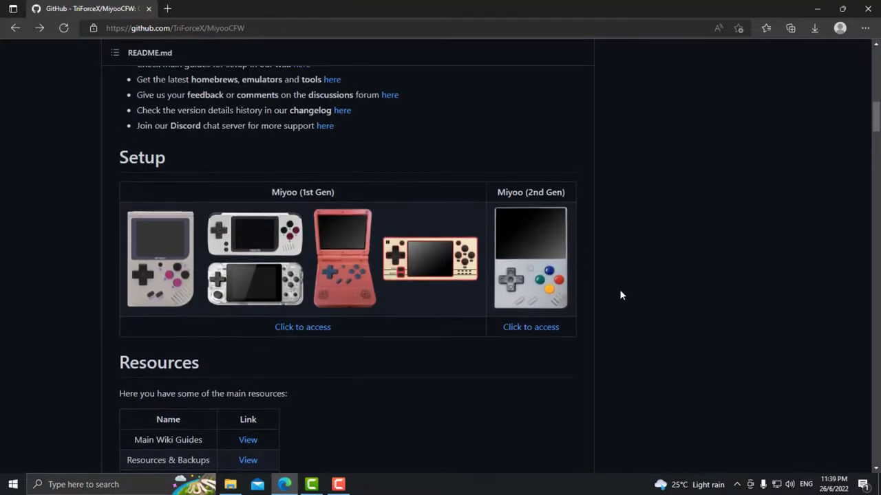
{"action": "left_click", "coordinate": [318, 333]}
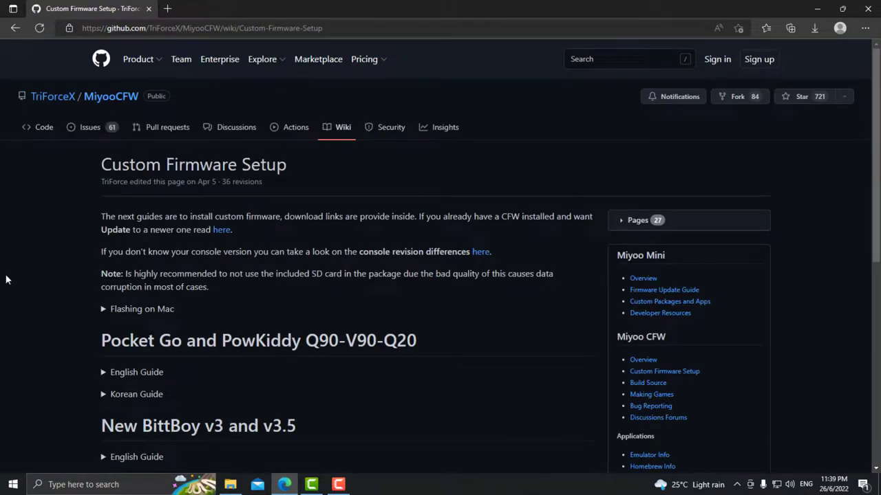
{"action": "scroll", "coordinate": [176, 188], "scroll_direction": "down", "scroll_amount": 3}
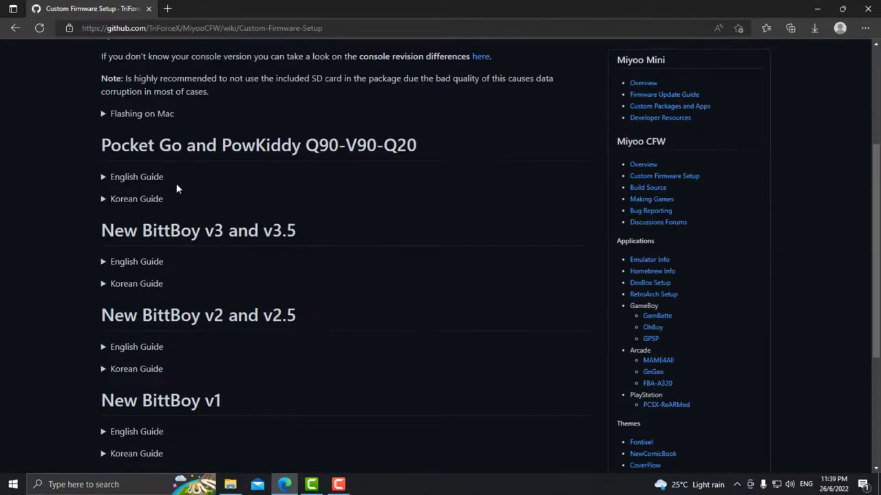
{"action": "left_click", "coordinate": [102, 180]}
{"action": "scroll", "coordinate": [101, 185], "scroll_direction": "down", "scroll_amount": 3}
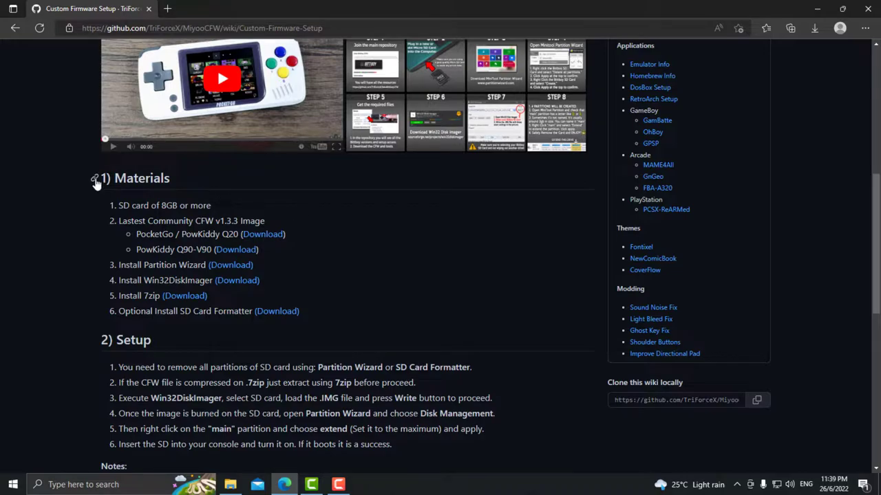
Review the guide's Materials list, highlighting the whole list and the 7zip and SD Card Formatter entries.
{"action": "left_click_drag", "start_coordinate": [54, 178], "coordinate": [338, 315]}
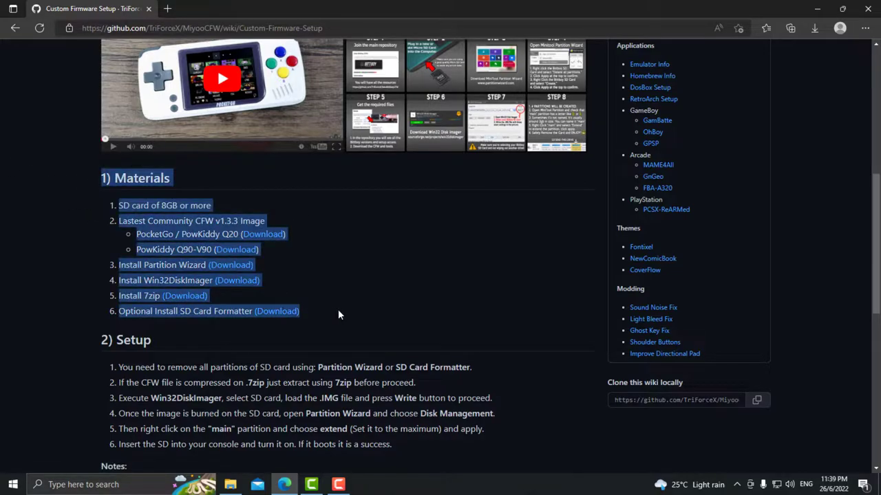
{"action": "left_click", "coordinate": [415, 300]}
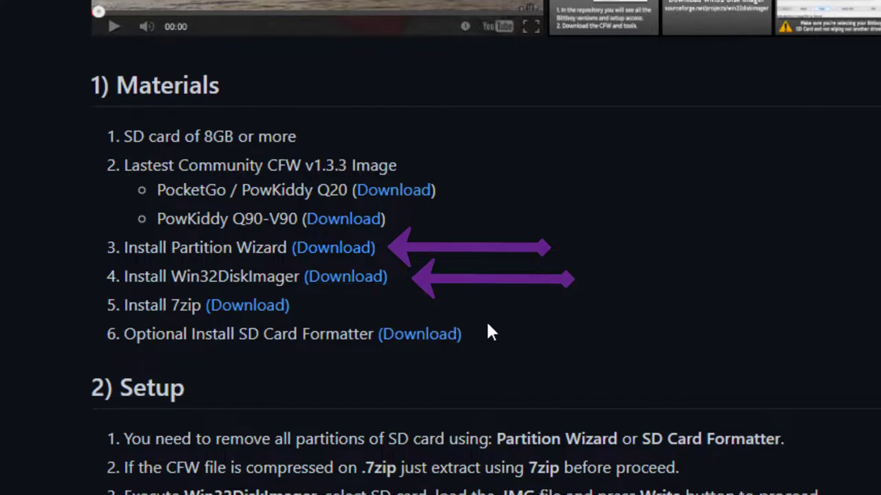
{"action": "left_click_drag", "start_coordinate": [511, 331], "coordinate": [62, 303]}
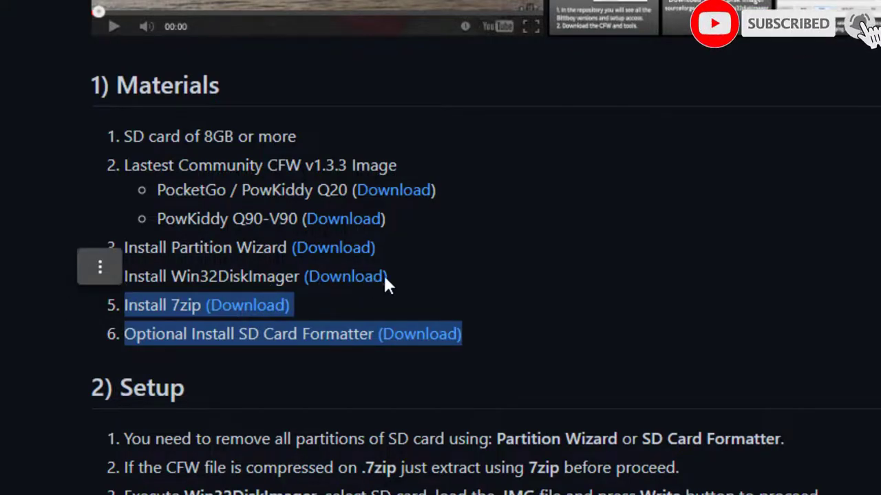
{"action": "left_click", "coordinate": [637, 273]}
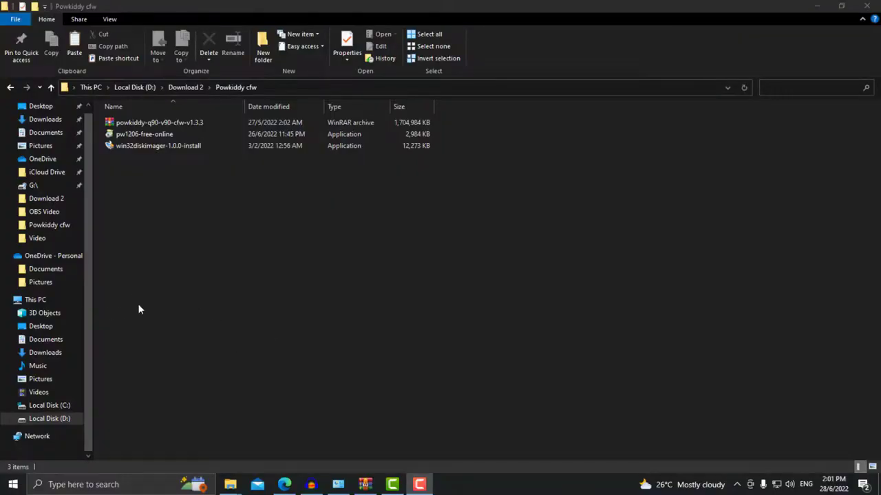
Check the downloaded firmware archive, Partition Wizard installer and Win32DiskImager installer in the Powkiddy cfw folder.
{"action": "left_click_drag", "start_coordinate": [155, 240], "coordinate": [197, 119]}
{"action": "left_click", "coordinate": [340, 238]}
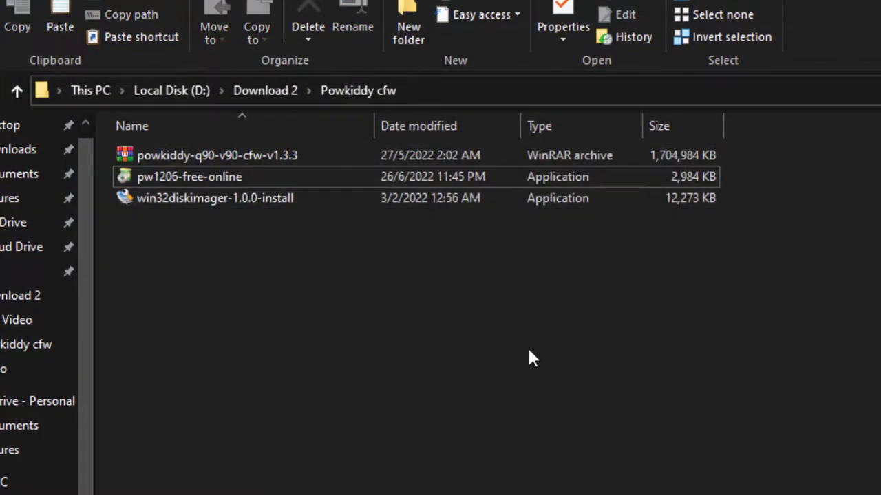
{"action": "left_click", "coordinate": [287, 157]}
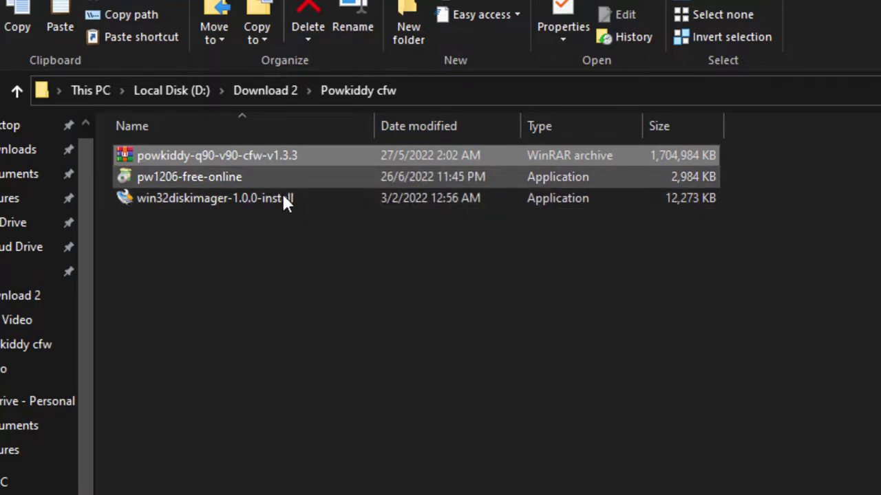
{"action": "left_click", "coordinate": [263, 183]}
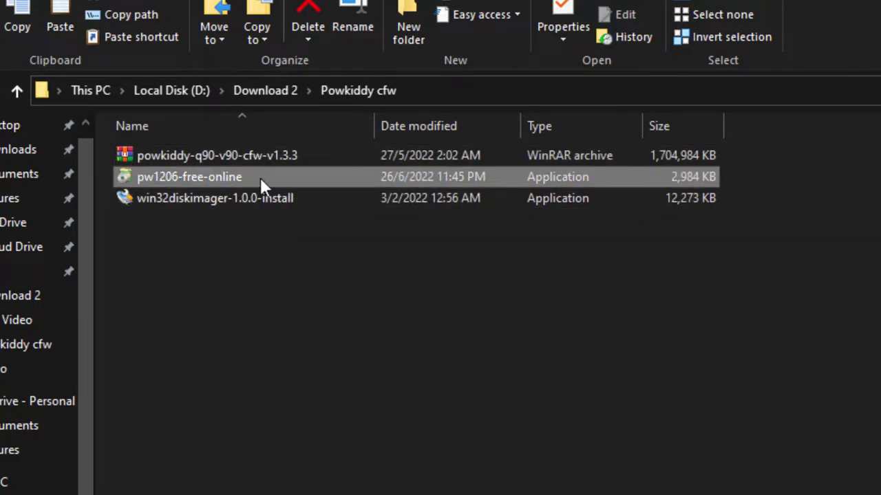
{"action": "left_click", "coordinate": [307, 201]}
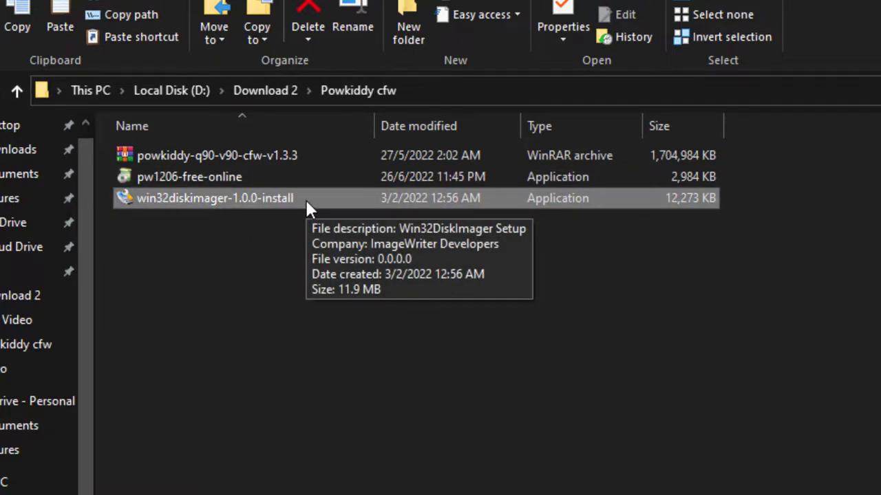
Start the pw1206-free-online setup in English and decline uninstalling the previous MiniTool Partition Wizard.
{"action": "double_click", "coordinate": [226, 179]}
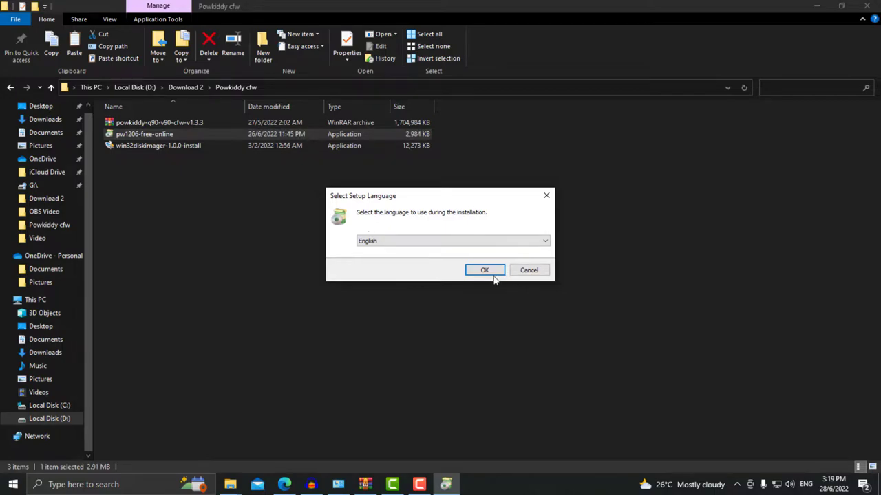
{"action": "left_click", "coordinate": [493, 272]}
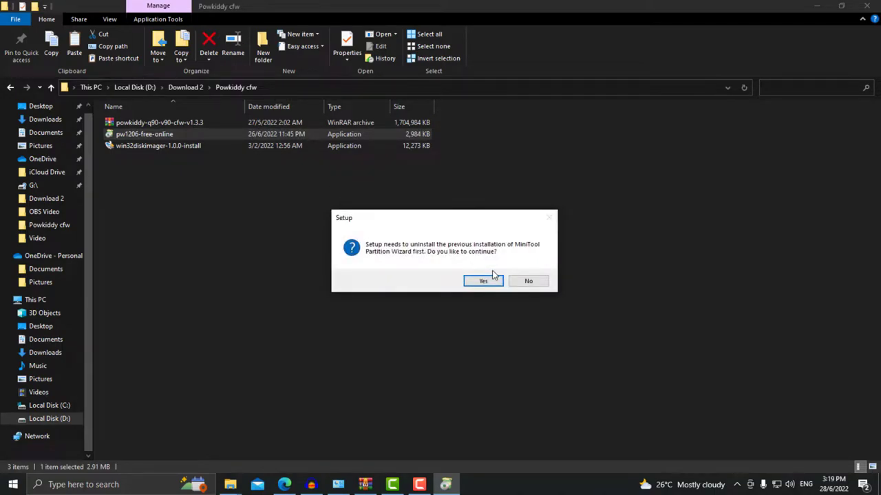
{"action": "left_click_drag", "start_coordinate": [465, 225], "coordinate": [404, 200]}
{"action": "left_click", "coordinate": [474, 255]}
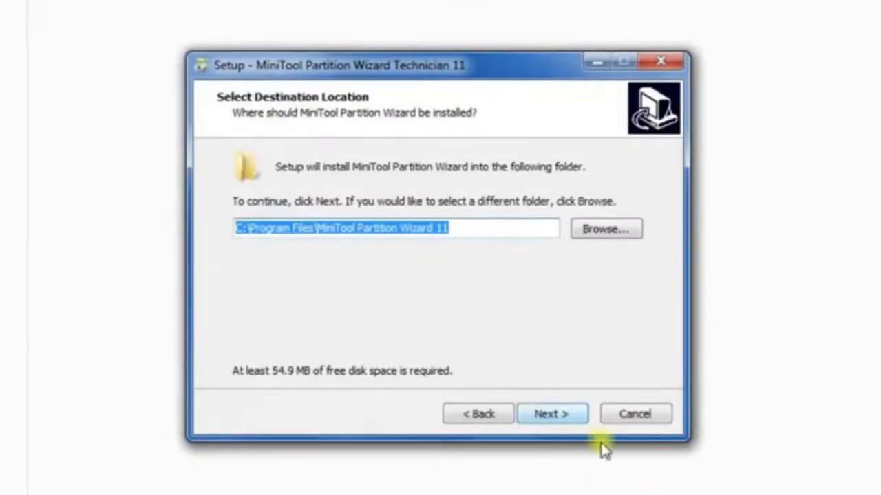
Accept C:\Program Files\MiniTool Partition Wizard 11 as the installation folder and continue the setup.
{"action": "left_click", "coordinate": [577, 426]}
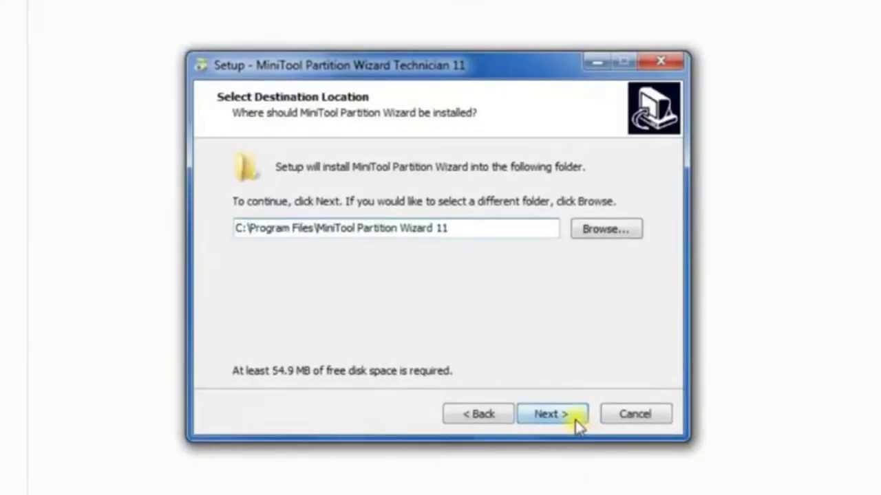
{"action": "left_click", "coordinate": [574, 417]}
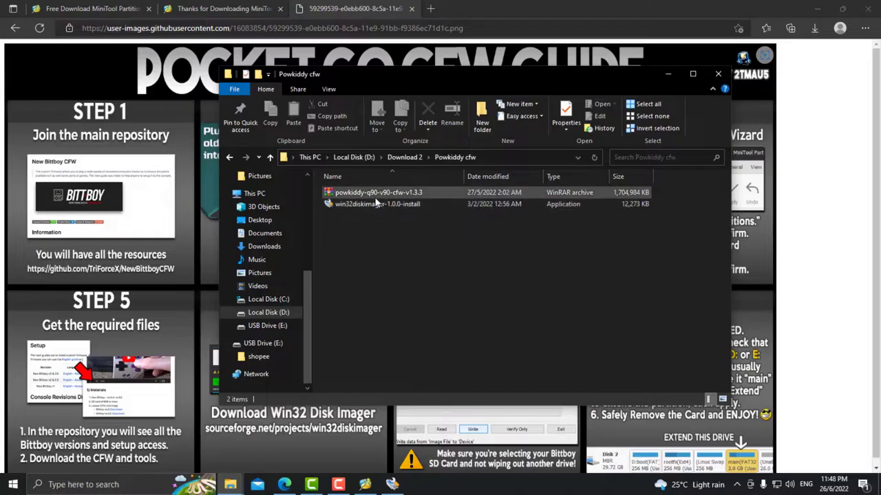
Open the powkiddy-q90-v90-cfw-v1.3.3 archive and the disc image file inside it.
{"action": "double_click", "coordinate": [377, 194]}
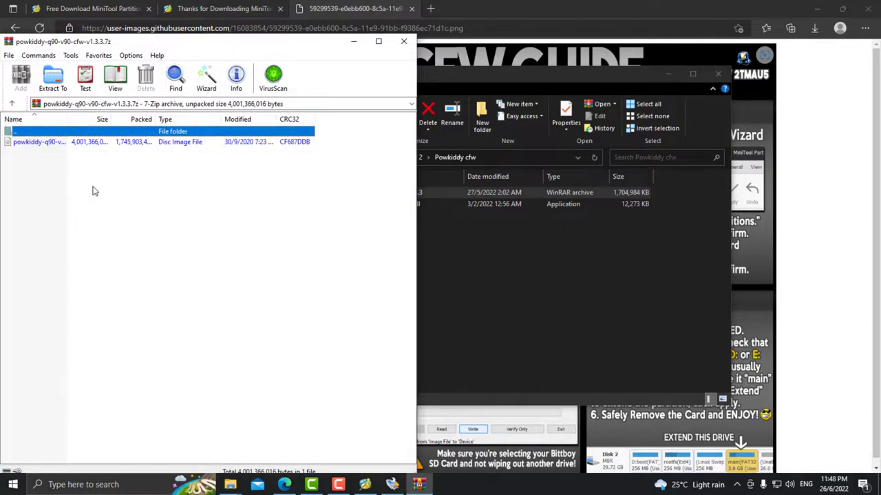
{"action": "double_click", "coordinate": [58, 142]}
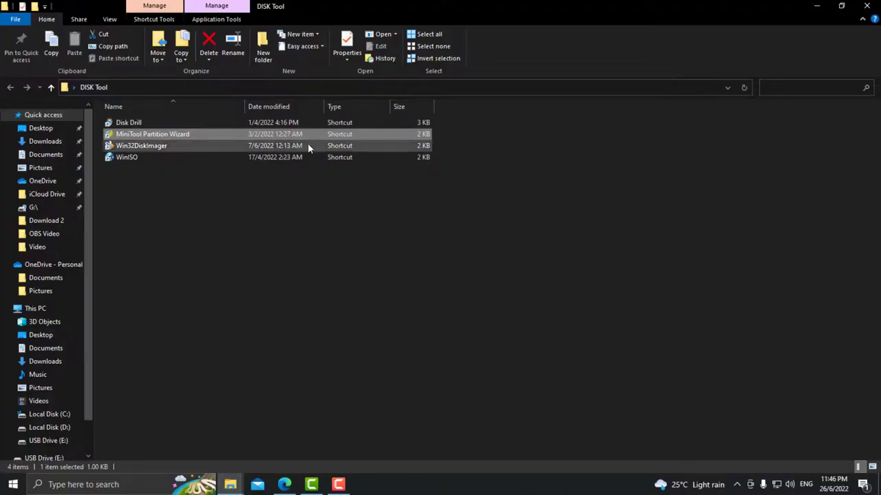
Launch MiniTool Partition Wizard from the DISK Tool folder and open Disk & Partition Management.
{"action": "left_click", "coordinate": [240, 149]}
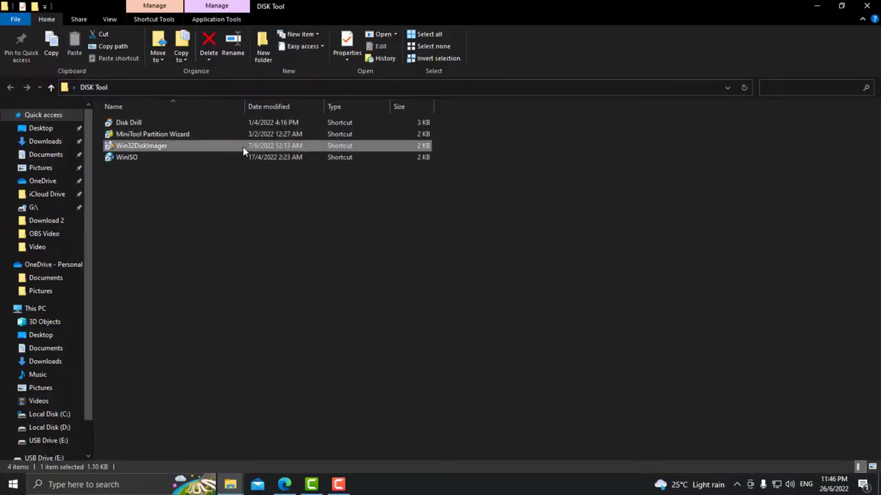
{"action": "double_click", "coordinate": [189, 135]}
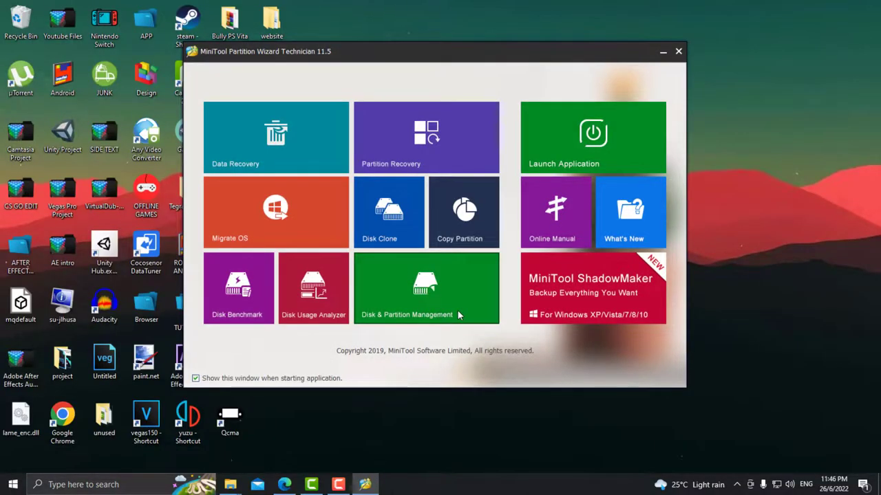
{"action": "left_click", "coordinate": [458, 315]}
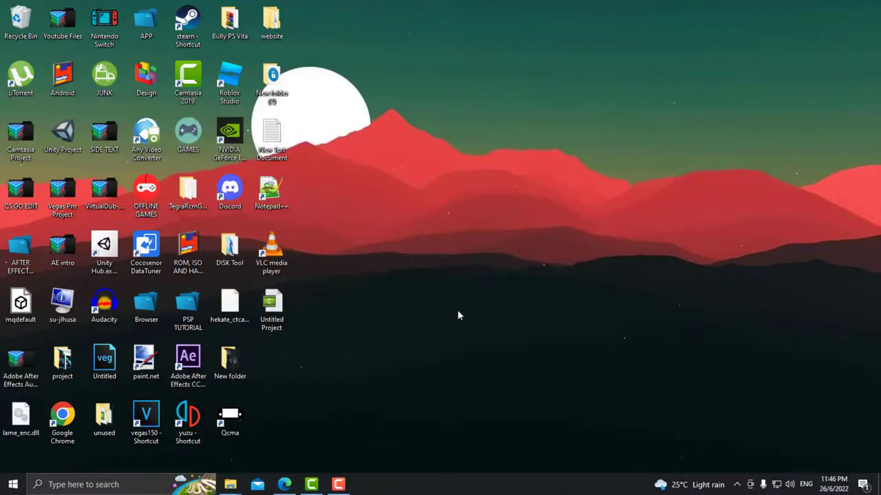
Delete all partitions on Disk 2, the removable MXT-USB storage device.
{"action": "left_click", "coordinate": [231, 243]}
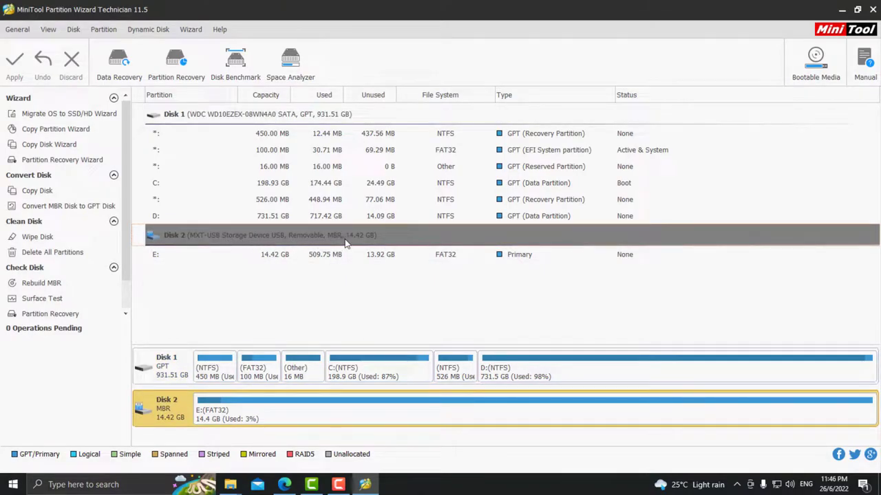
{"action": "right_click", "coordinate": [286, 241]}
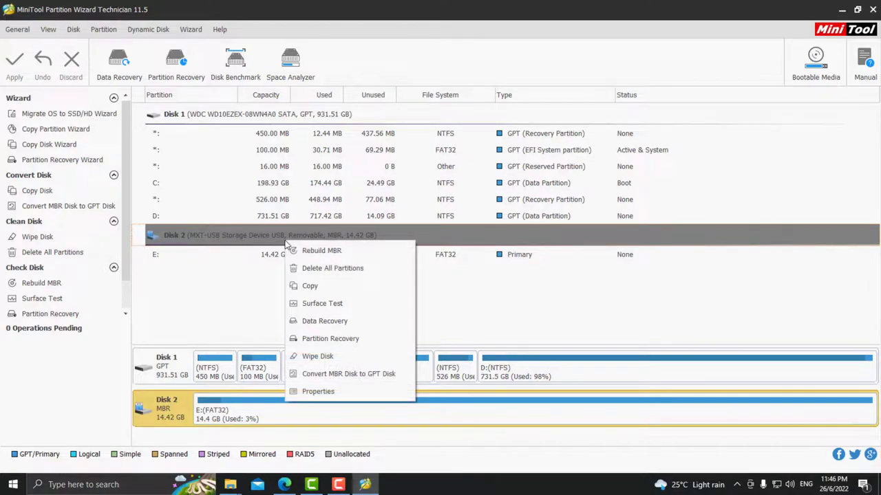
{"action": "left_click", "coordinate": [357, 270]}
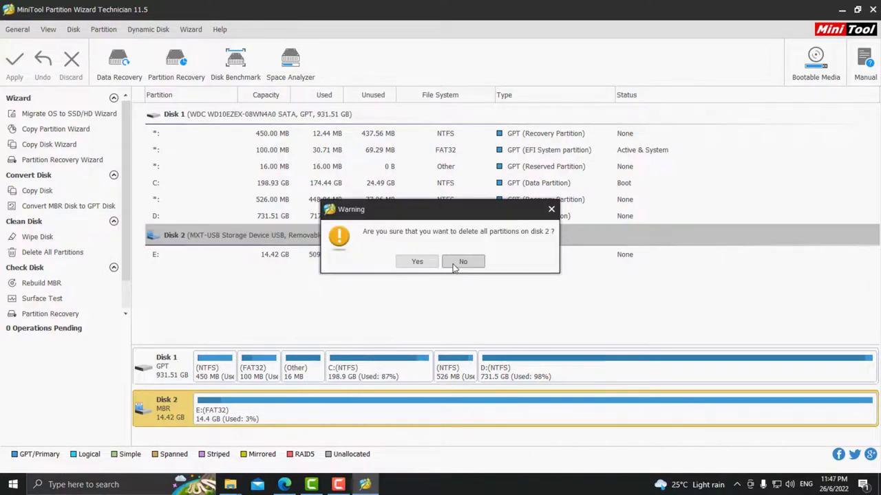
{"action": "left_click", "coordinate": [415, 262]}
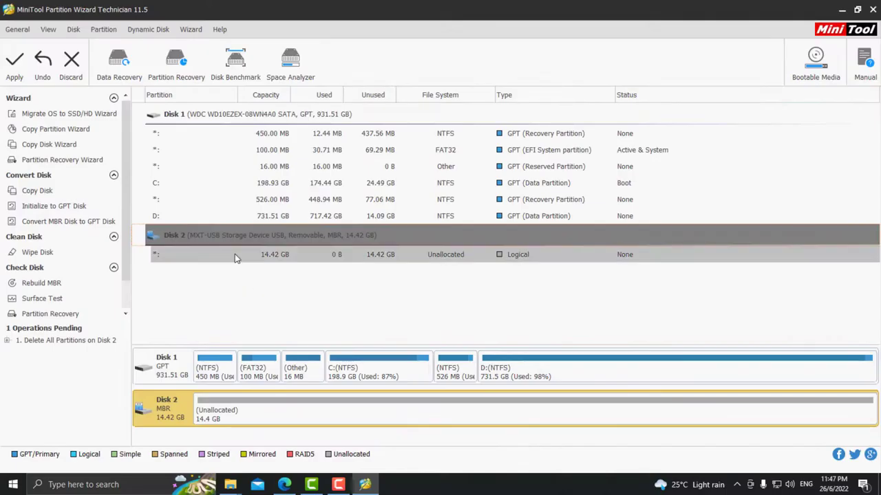
Create a primary NTFS partition of 14.42 GB with drive letter E: in Disk 2's unallocated space.
{"action": "left_click", "coordinate": [237, 255]}
{"action": "right_click", "coordinate": [238, 261]}
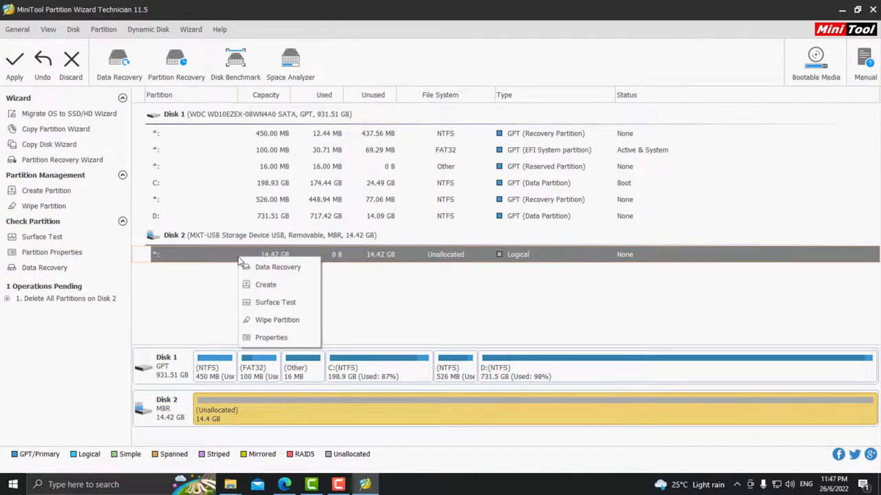
{"action": "left_click", "coordinate": [288, 287]}
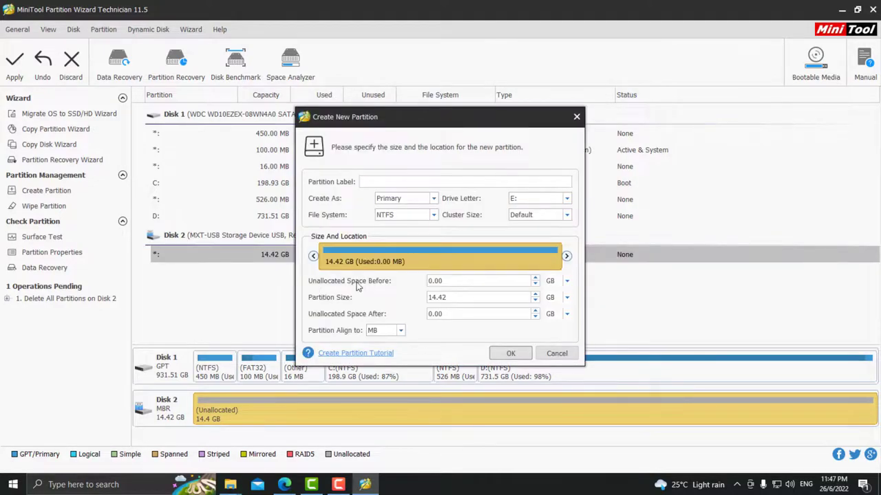
{"action": "left_click", "coordinate": [517, 291]}
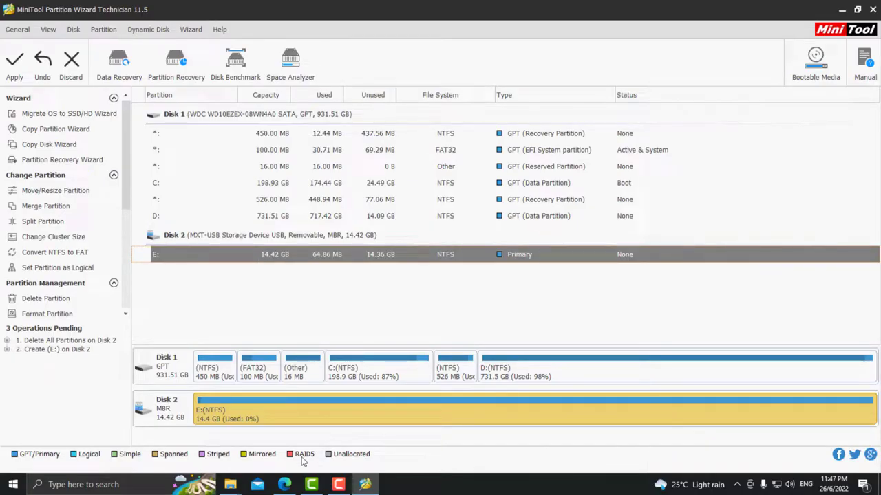
Minimize the partition manager and launch Win32DiskImager from the DISK Tool folder on the desktop.
{"action": "left_click", "coordinate": [841, 10]}
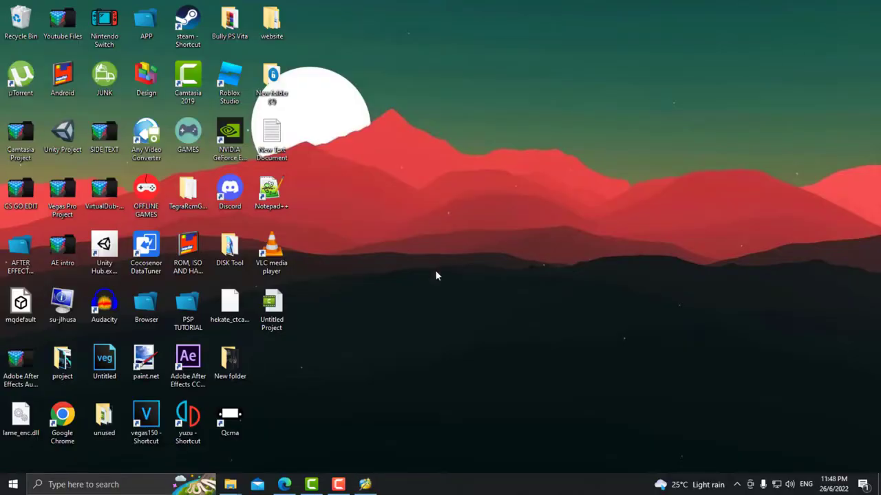
{"action": "double_click", "coordinate": [231, 256]}
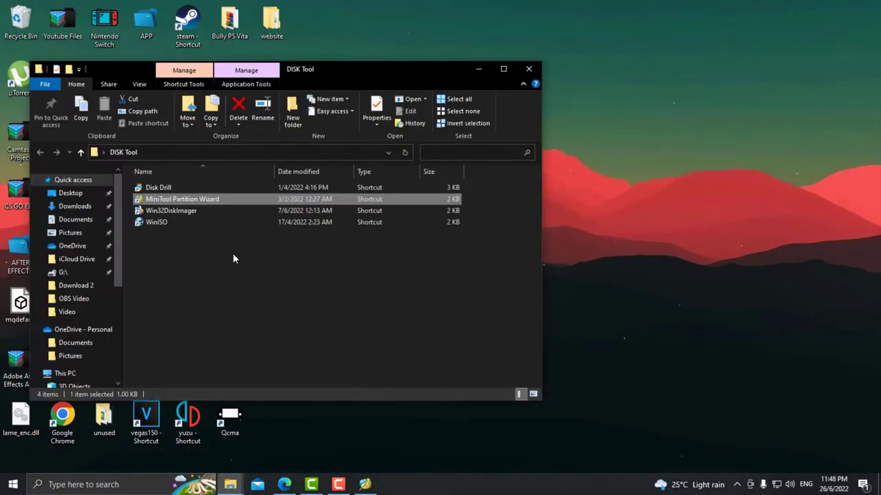
{"action": "left_click", "coordinate": [196, 210]}
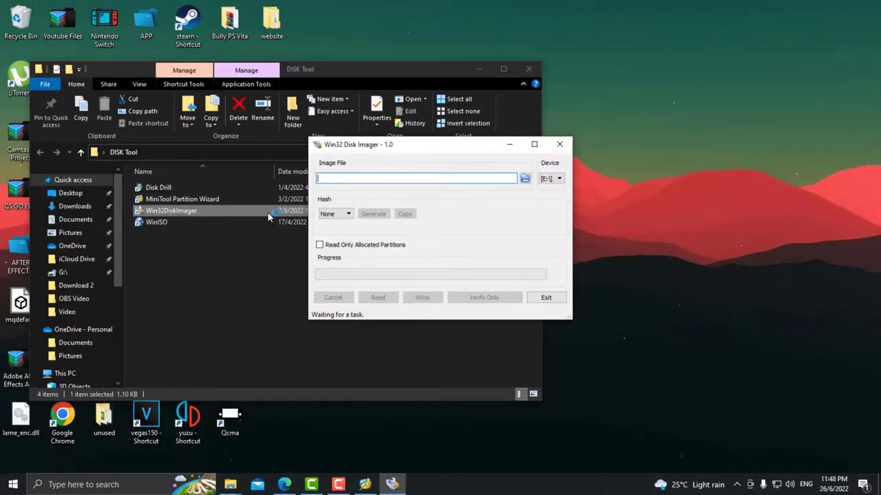
{"action": "left_click", "coordinate": [478, 68]}
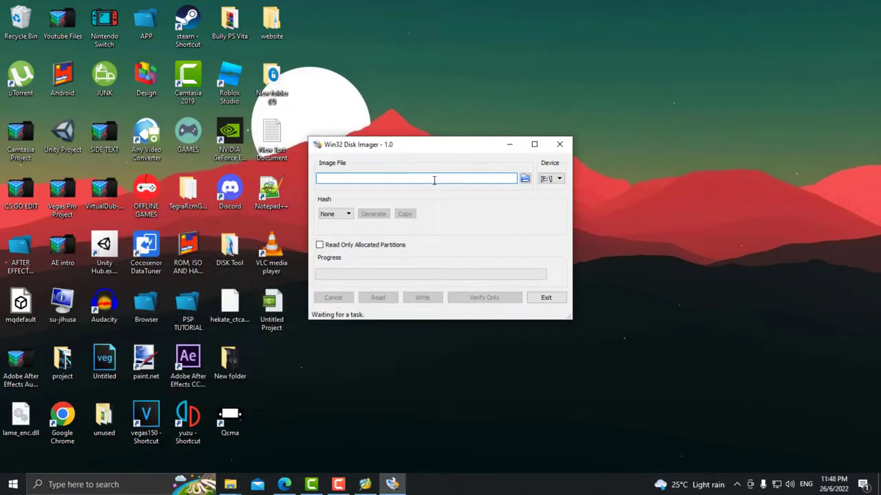
Load the disc image powkiddy-q90-v90-cfw-v1.3.3 from the Powkiddy cfw folder in Download 2 on drive D: as the image file.
{"action": "left_click", "coordinate": [525, 180]}
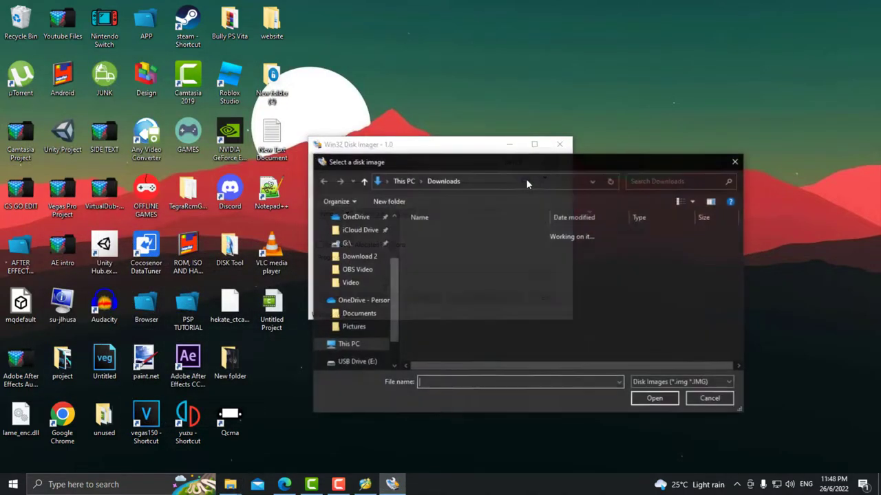
{"action": "scroll", "coordinate": [406, 275], "scroll_direction": "down", "scroll_amount": 1}
{"action": "scroll", "coordinate": [375, 327], "scroll_direction": "down", "scroll_amount": 1}
{"action": "left_click", "coordinate": [368, 297]}
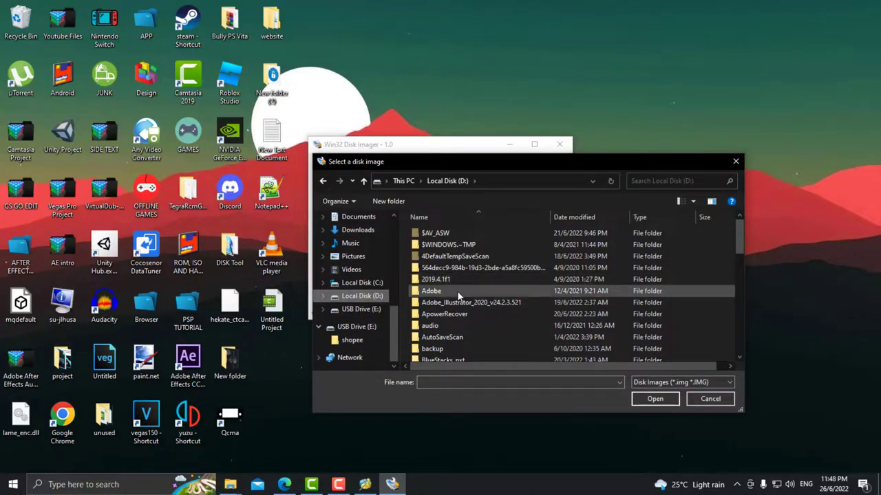
{"action": "scroll", "coordinate": [457, 292], "scroll_direction": "down", "scroll_amount": 3}
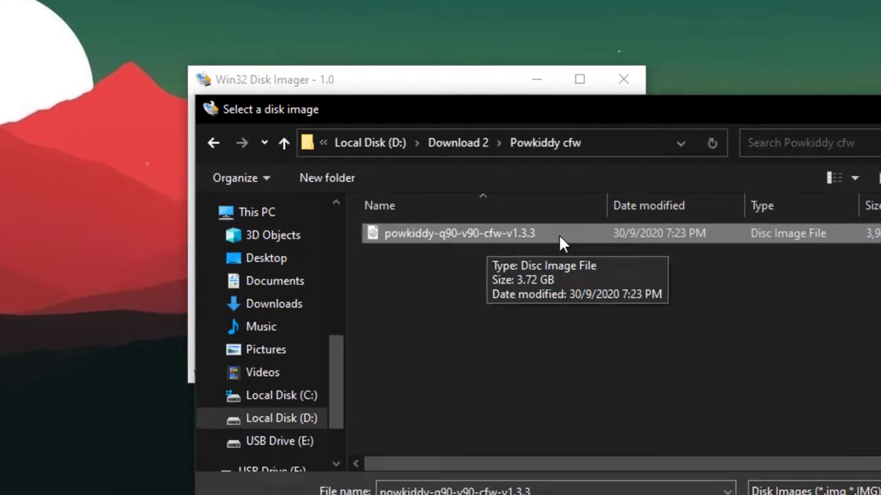
{"action": "double_click", "coordinate": [558, 235]}
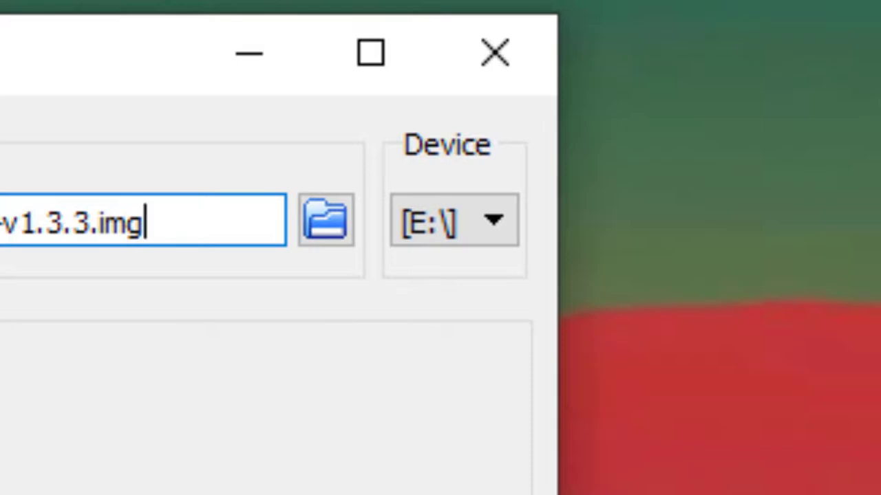
Choose [E:\] as the target device and check the SD card's drive letter in File Explorer.
{"action": "left_click", "coordinate": [457, 233]}
{"action": "left_click", "coordinate": [446, 265]}
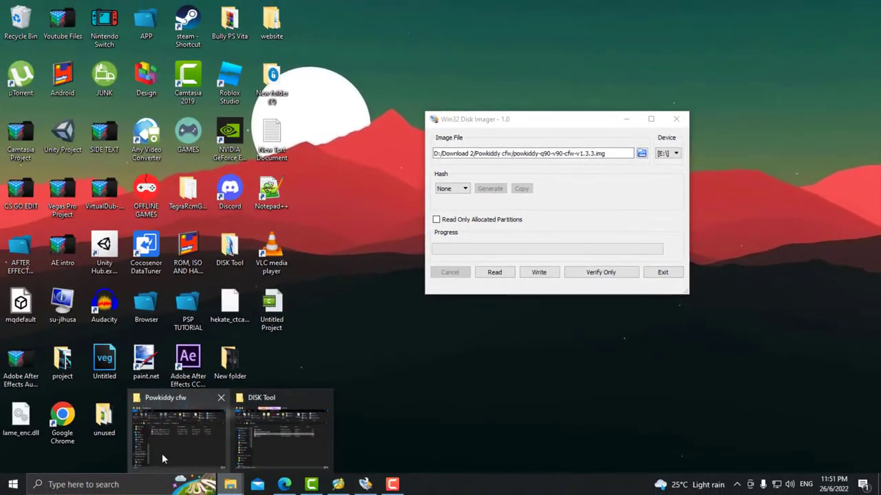
{"action": "left_click", "coordinate": [162, 452]}
{"action": "scroll", "coordinate": [293, 320], "scroll_direction": "down", "scroll_amount": 1}
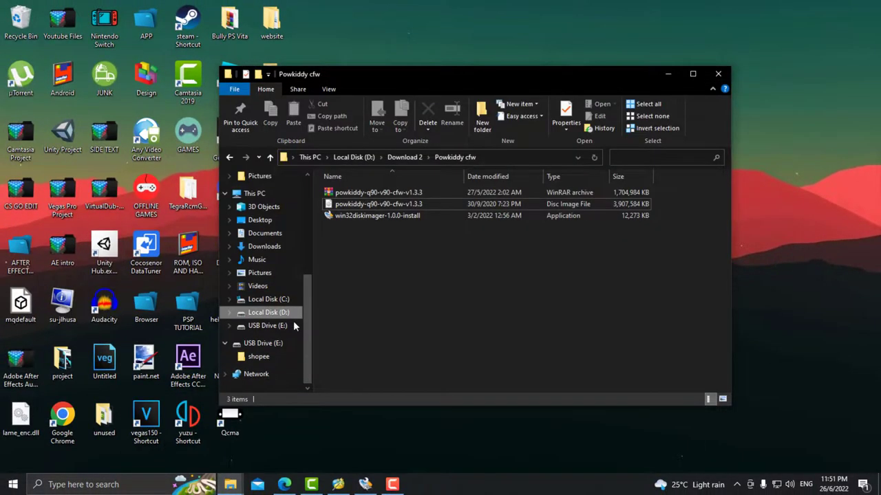
{"action": "left_click", "coordinate": [271, 484]}
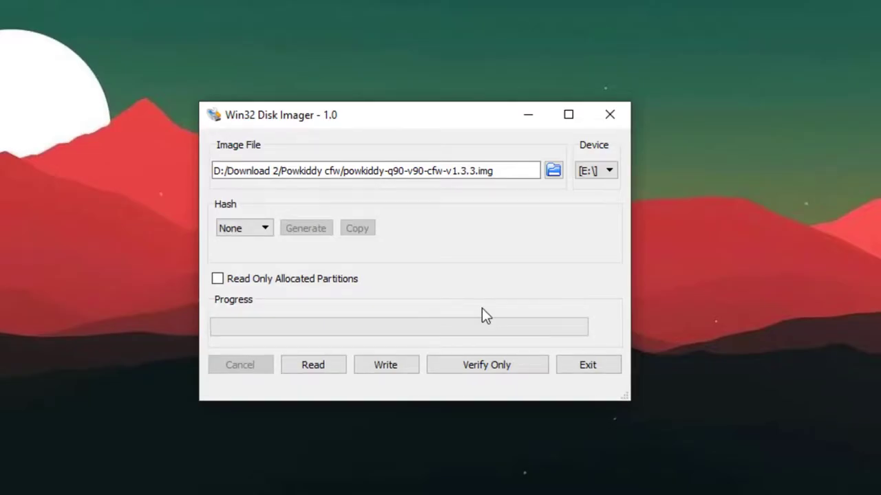
Write the firmware image to device E:, accepting the overwrite warning, and close the completion message.
{"action": "left_click", "coordinate": [397, 368]}
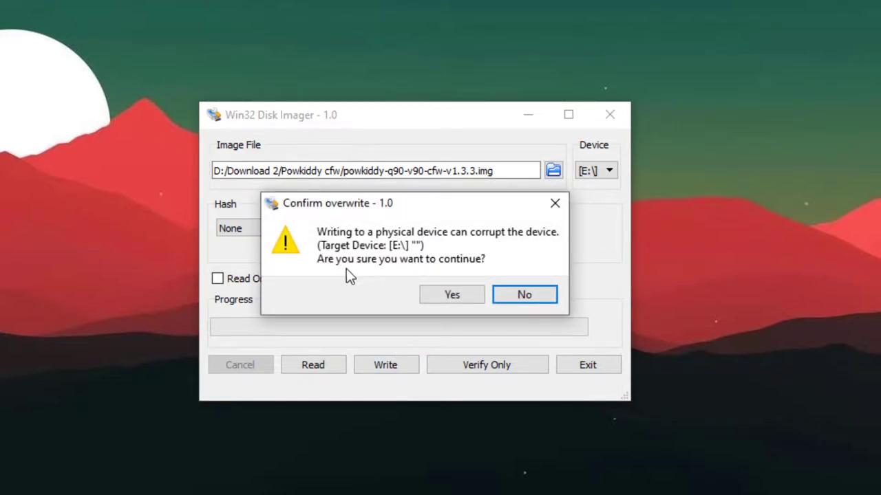
{"action": "left_click", "coordinate": [451, 295]}
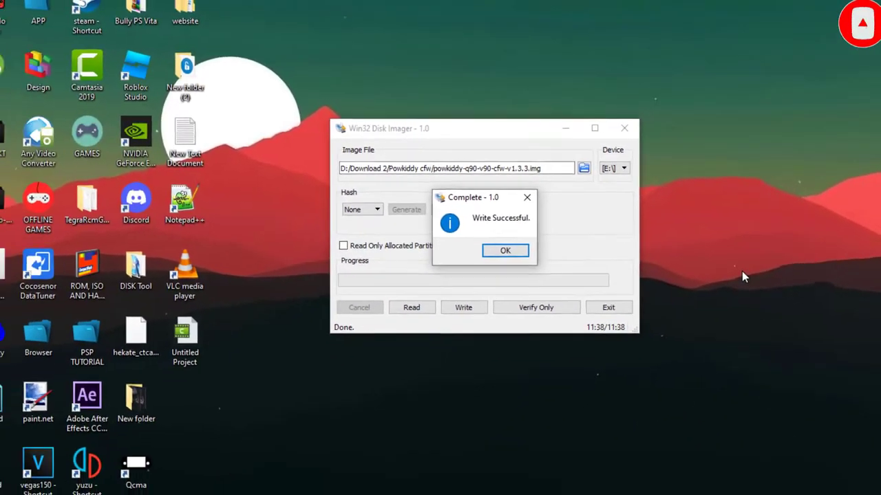
{"action": "left_click", "coordinate": [545, 232]}
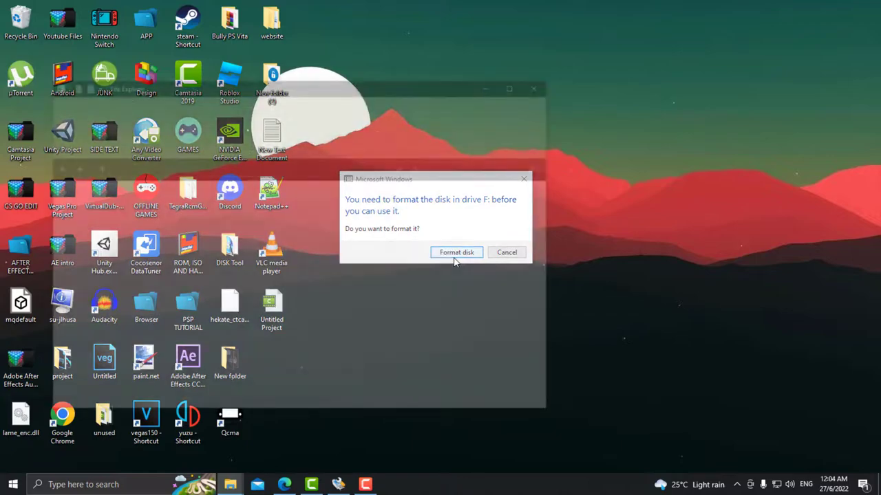
Dismiss the Windows format prompts and error for drives F: and G:, and open Disk & Partition Management in MiniTool Partition Wizard.
{"action": "left_click", "coordinate": [454, 254]}
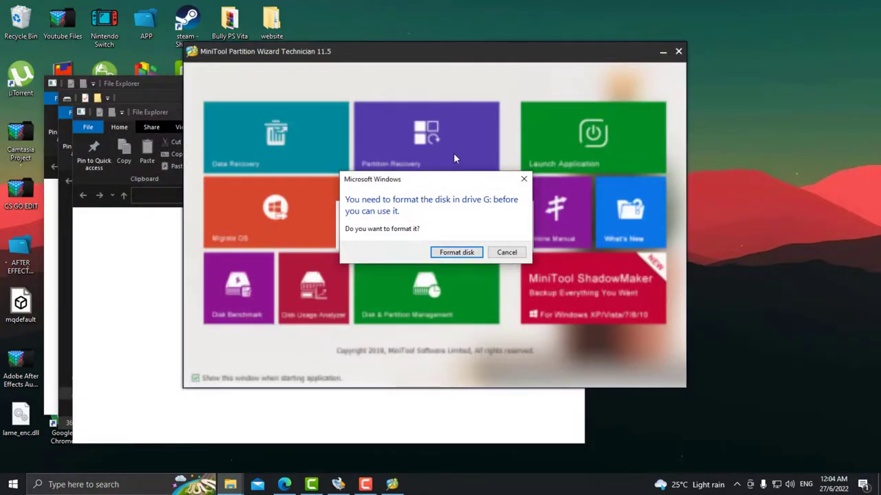
{"action": "left_click", "coordinate": [507, 253]}
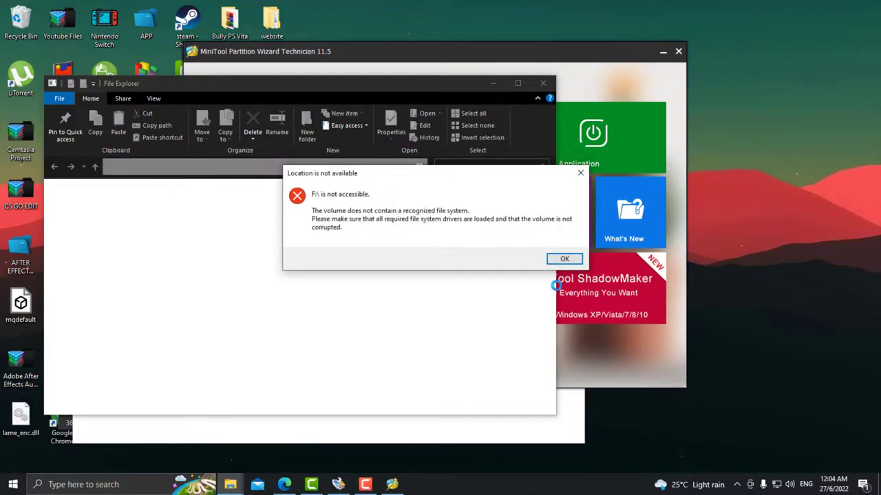
{"action": "left_click", "coordinate": [562, 259]}
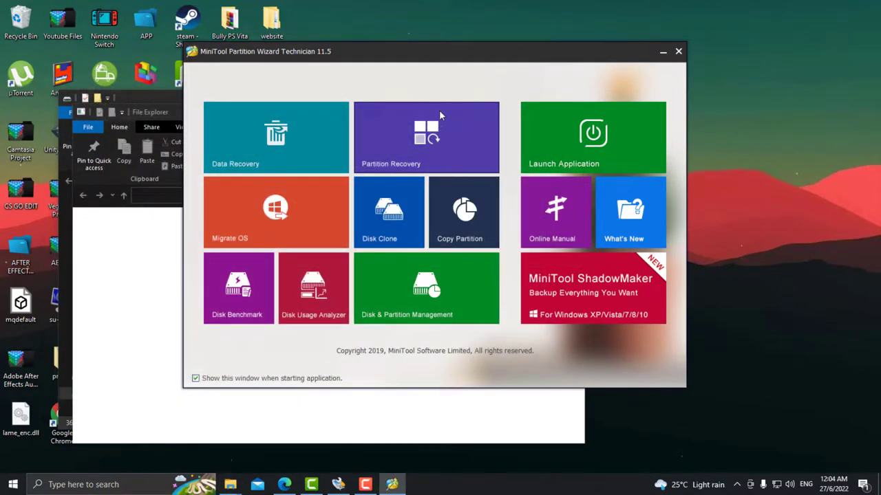
{"action": "left_click", "coordinate": [428, 296]}
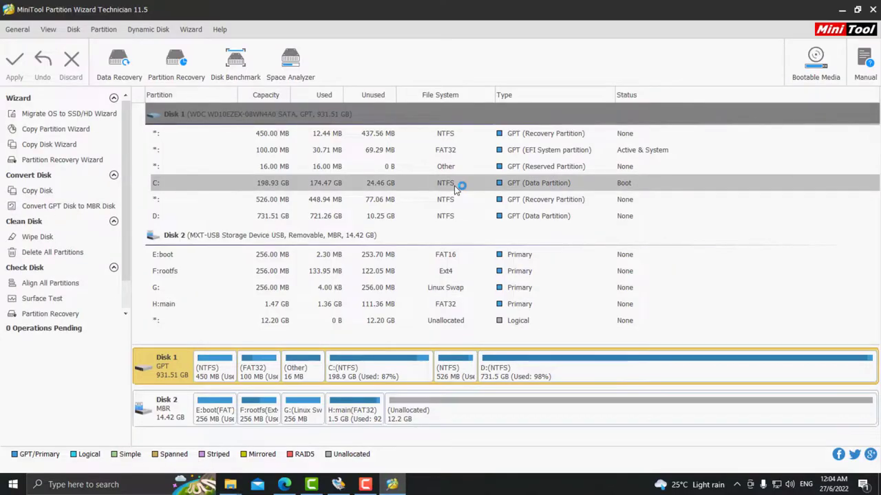
Extend the H:main FAT32 partition on Disk 2 by the full 12.20 GB of unallocated space.
{"action": "left_click", "coordinate": [330, 260]}
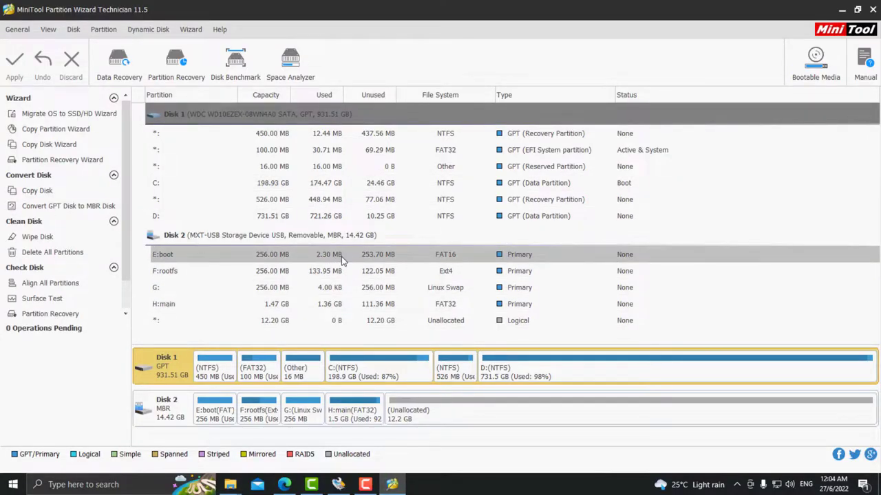
{"action": "left_click", "coordinate": [358, 309]}
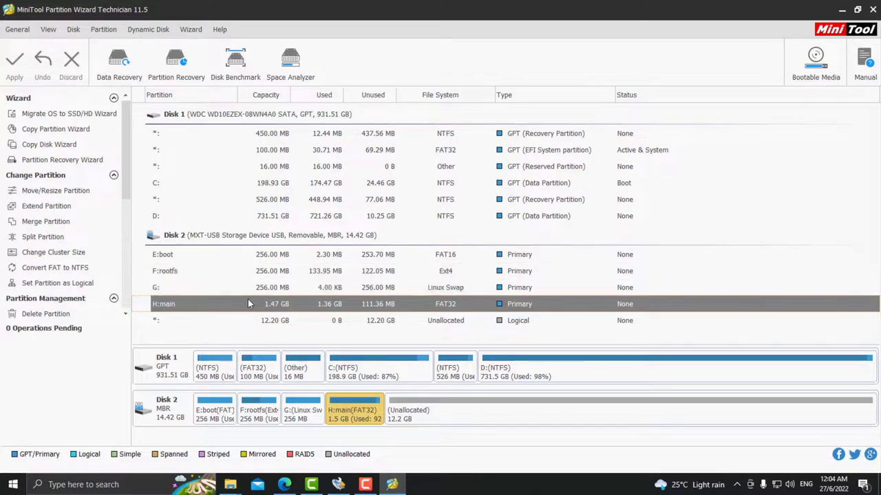
{"action": "left_click", "coordinate": [190, 322]}
{"action": "left_click", "coordinate": [230, 306]}
{"action": "right_click", "coordinate": [238, 309]}
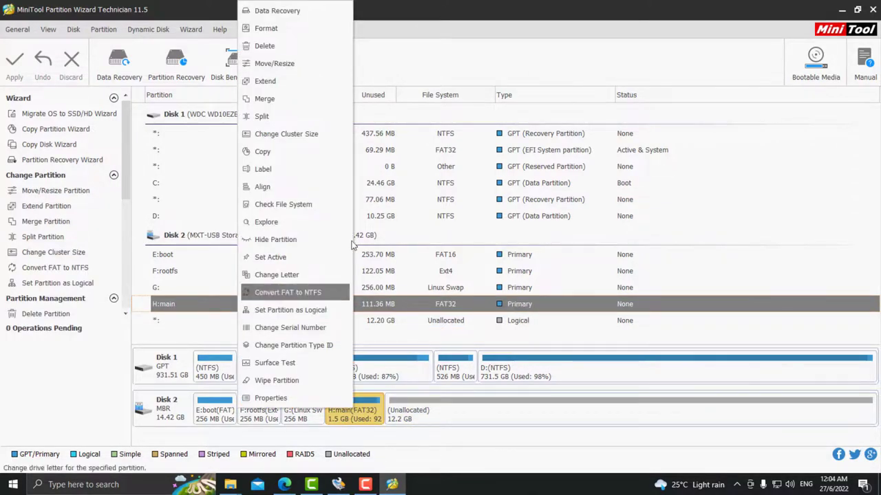
{"action": "left_click", "coordinate": [292, 83]}
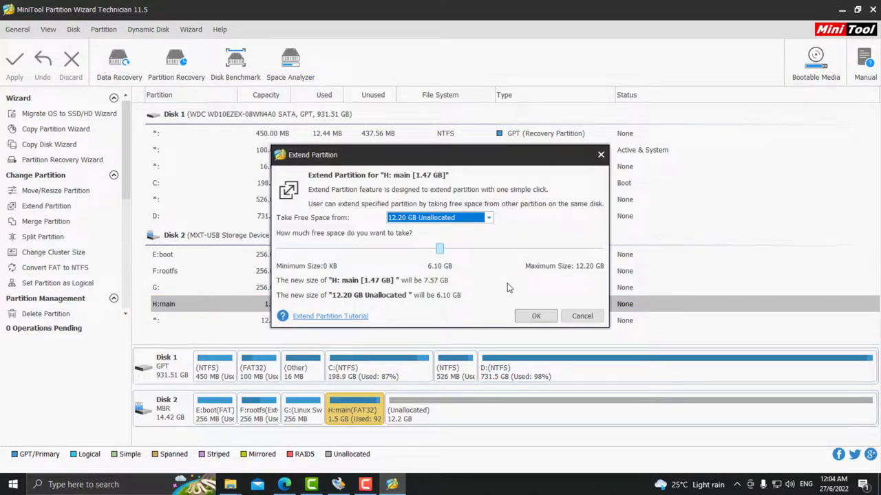
{"action": "mouse_move", "coordinate": [440, 250]}
{"action": "left_mouse_down"}
{"action": "mouse_move", "coordinate": [608, 250]}
{"action": "mouse_move", "coordinate": [441, 249]}
{"action": "left_mouse_up"}
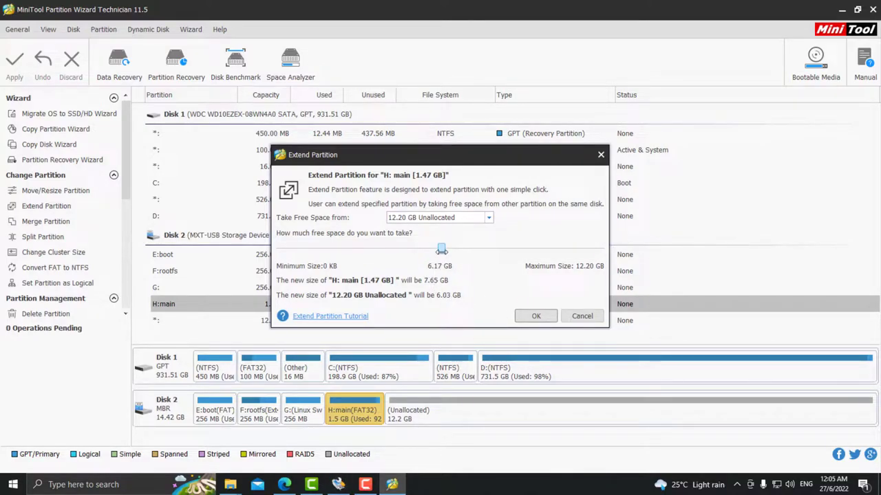
{"action": "left_click_drag", "start_coordinate": [441, 249], "coordinate": [671, 262]}
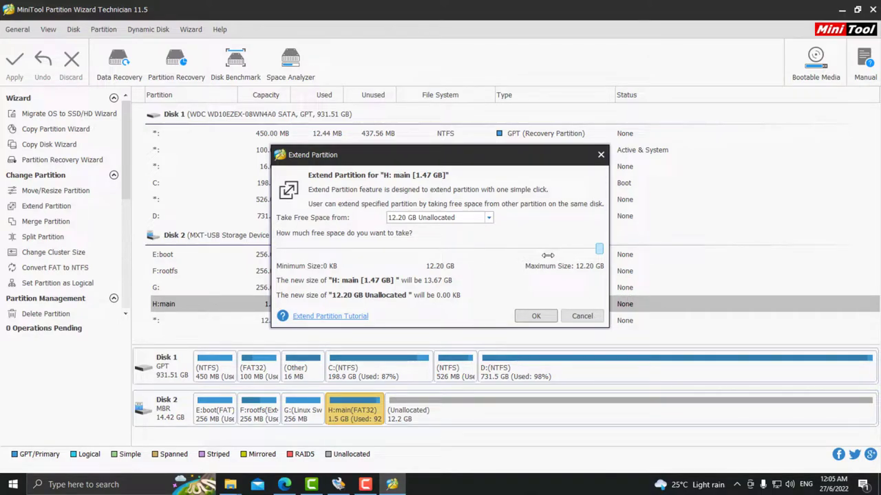
{"action": "left_click", "coordinate": [536, 318]}
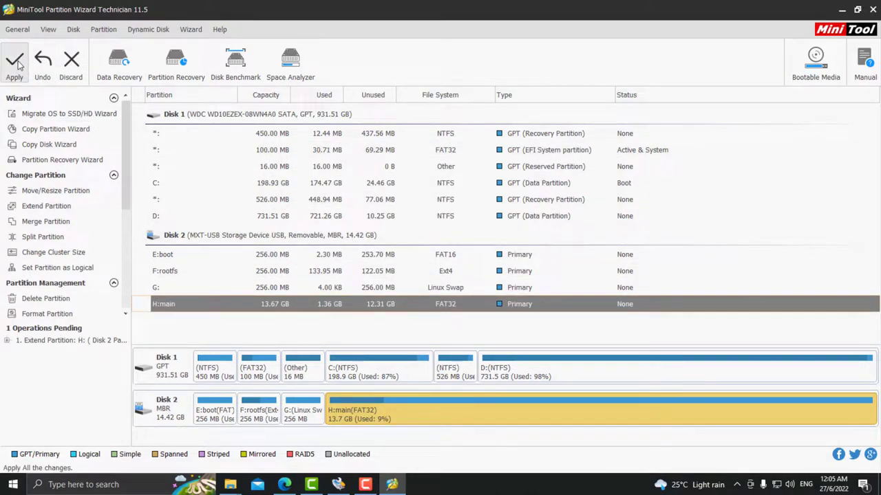
Apply the pending partition extension on Disk 2 and close the success message.
{"action": "left_click", "coordinate": [21, 67]}
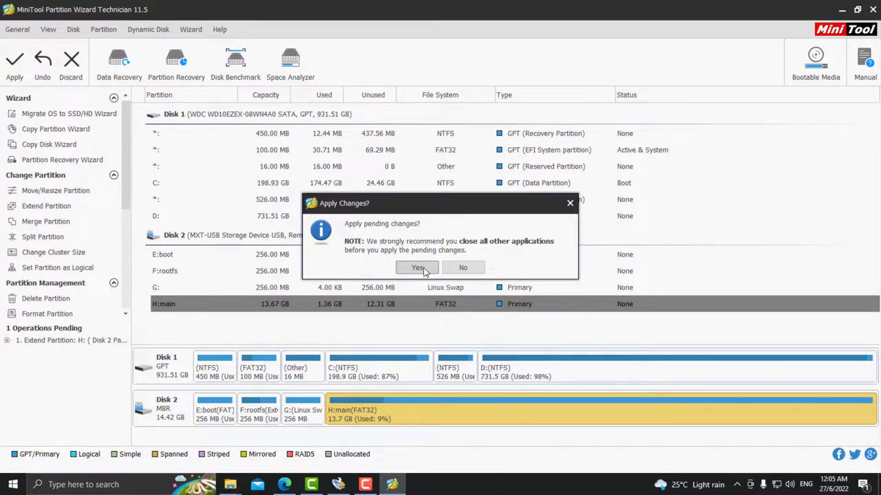
{"action": "left_click", "coordinate": [418, 268]}
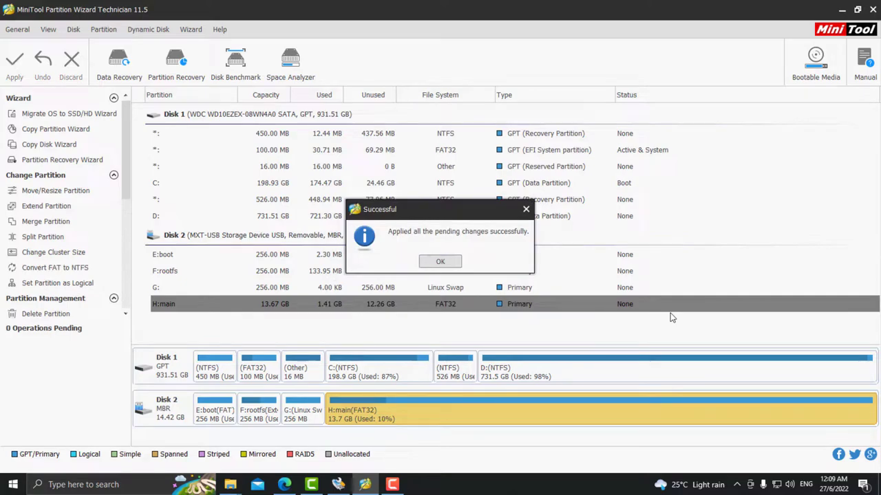
{"action": "left_click", "coordinate": [440, 262]}
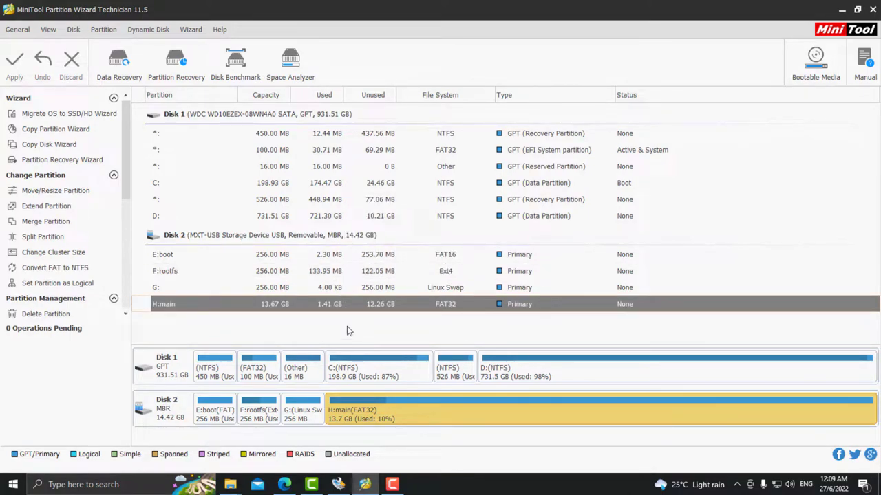
Open the PS1 folder inside roms on the main (H:) drive in File Explorer.
{"action": "scroll", "coordinate": [223, 367], "scroll_direction": "down", "scroll_amount": 2}
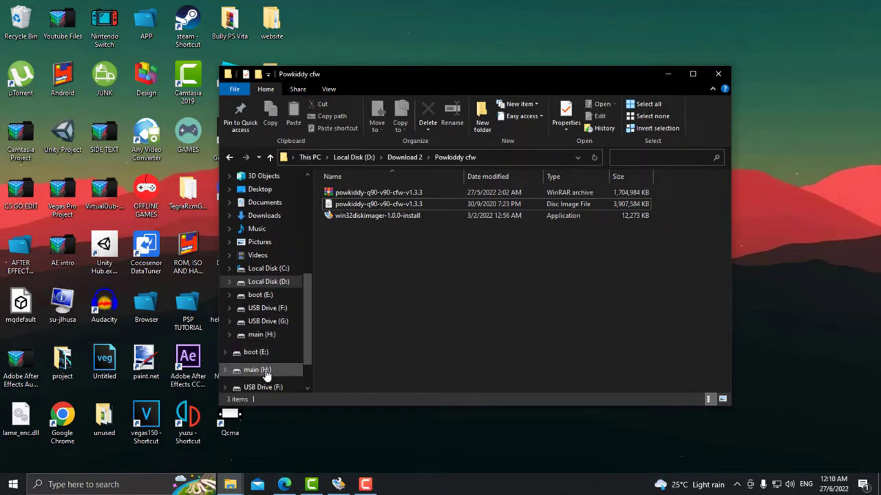
{"action": "left_click", "coordinate": [234, 369]}
{"action": "left_click", "coordinate": [418, 228]}
{"action": "scroll", "coordinate": [449, 256], "scroll_direction": "down", "scroll_amount": 5}
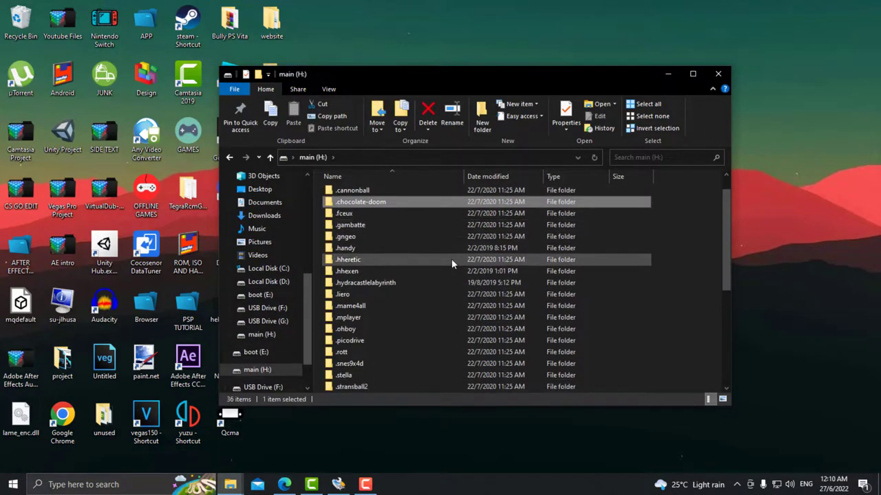
{"action": "scroll", "coordinate": [455, 261], "scroll_direction": "down", "scroll_amount": 2}
{"action": "double_click", "coordinate": [375, 328]}
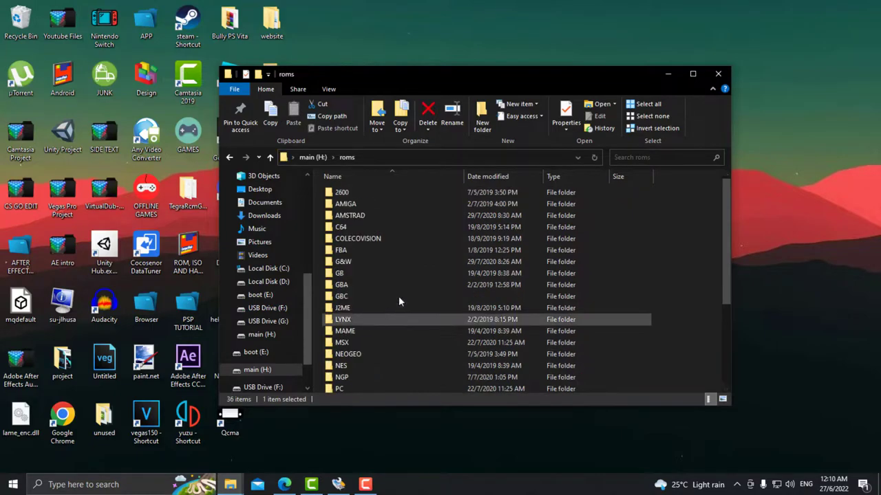
{"action": "scroll", "coordinate": [427, 296], "scroll_direction": "down", "scroll_amount": 4}
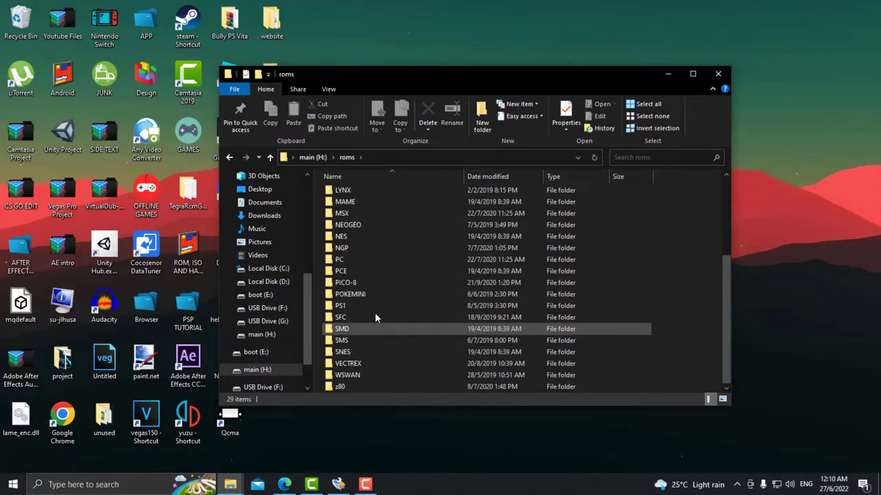
{"action": "double_click", "coordinate": [370, 306]}
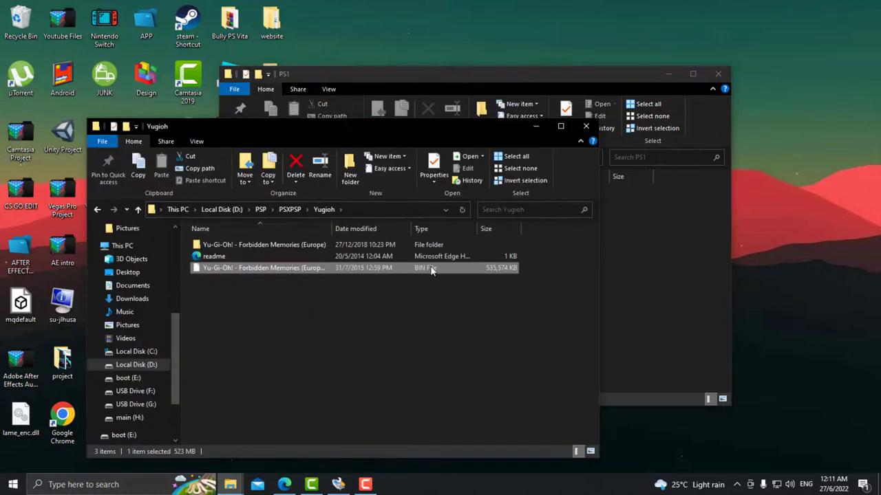
Copy the Yu-Gi-Oh! - Forbidden Memories BIN file from the Yugioh folder into the PS1 folder and close both folder windows.
{"action": "left_click_drag", "start_coordinate": [429, 269], "coordinate": [500, 269]}
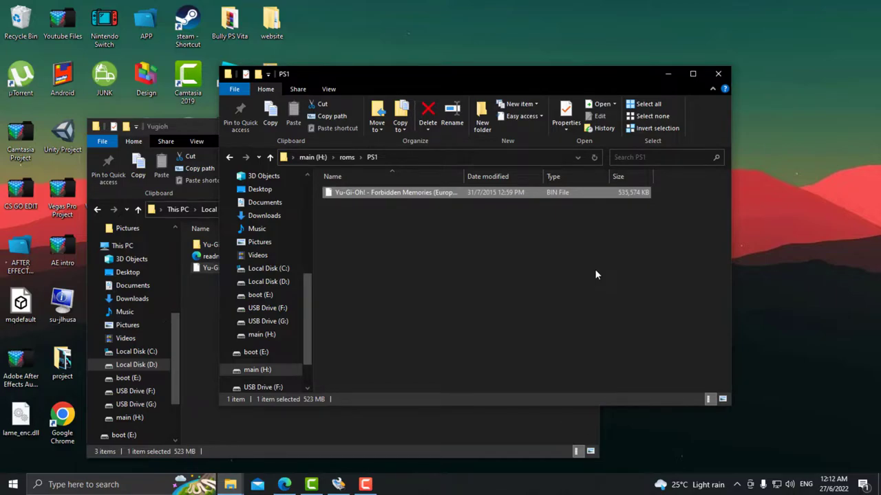
{"action": "left_click", "coordinate": [579, 310]}
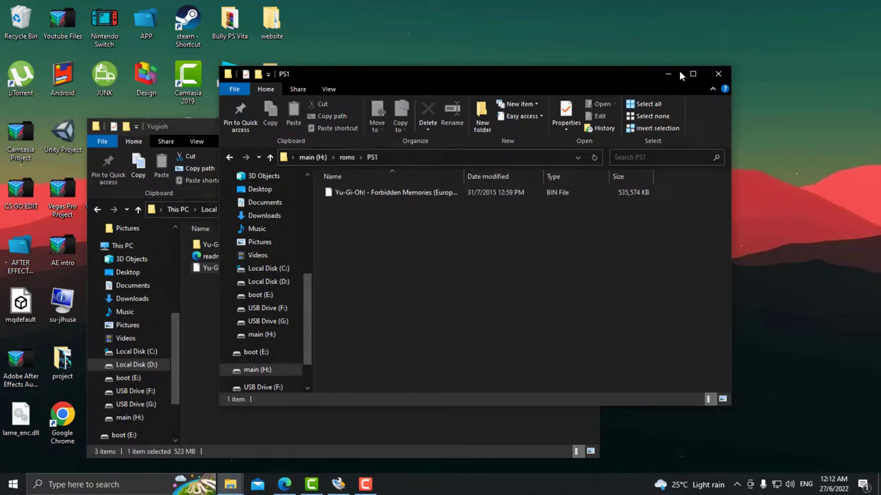
{"action": "left_click", "coordinate": [718, 74]}
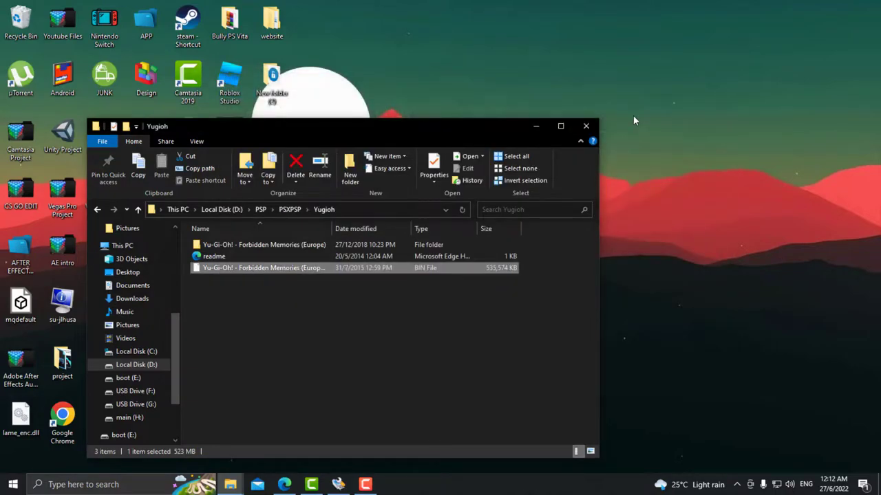
{"action": "left_click", "coordinate": [588, 129]}
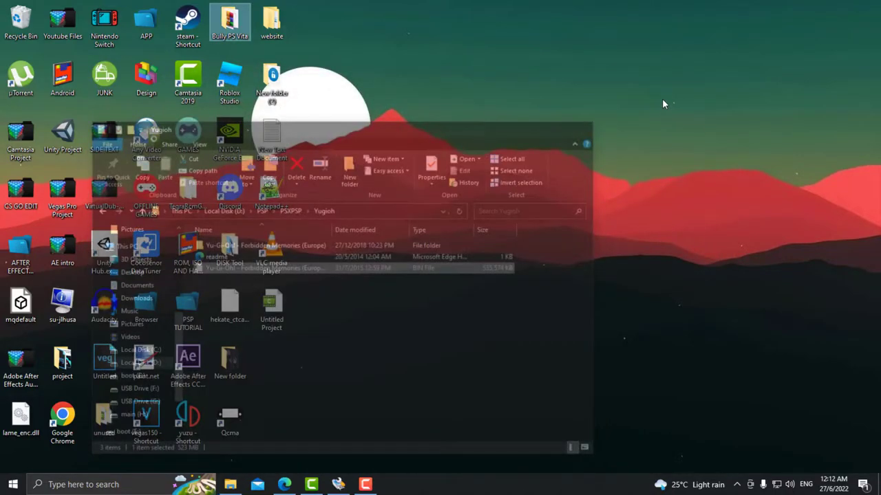